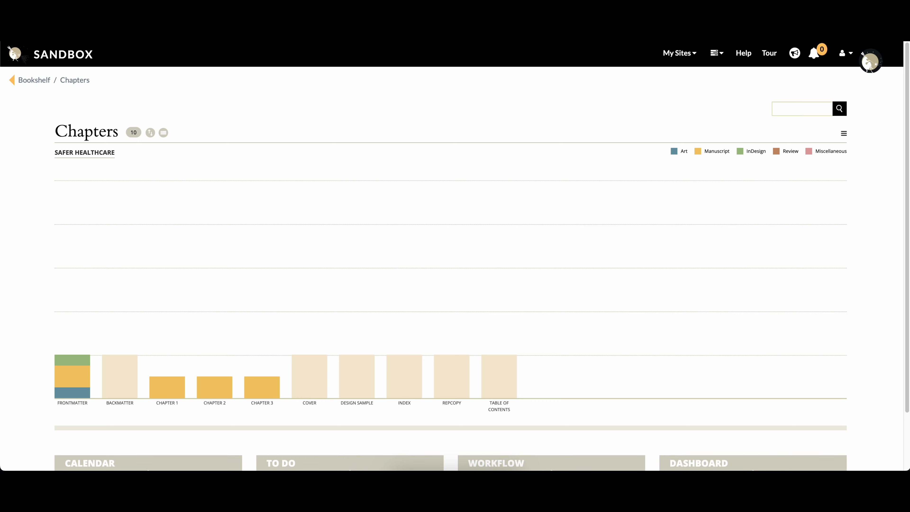
click(160, 391)
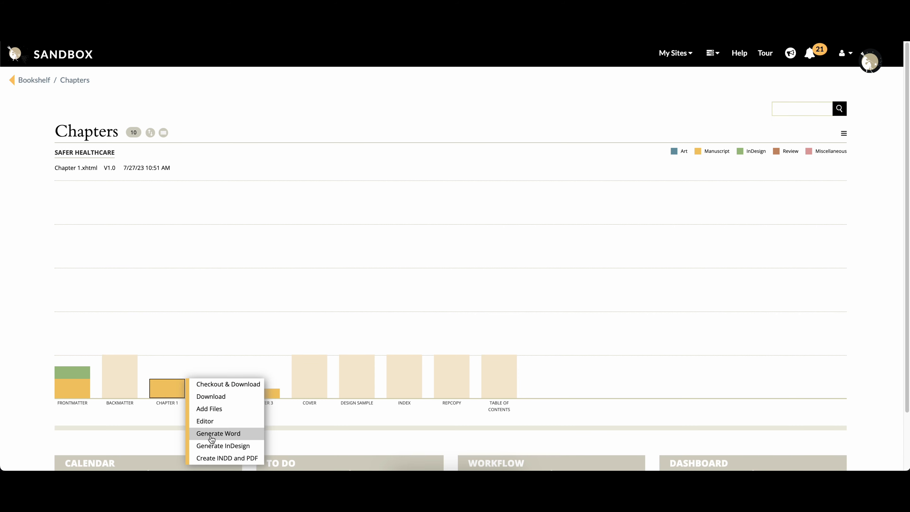
click(75, 374)
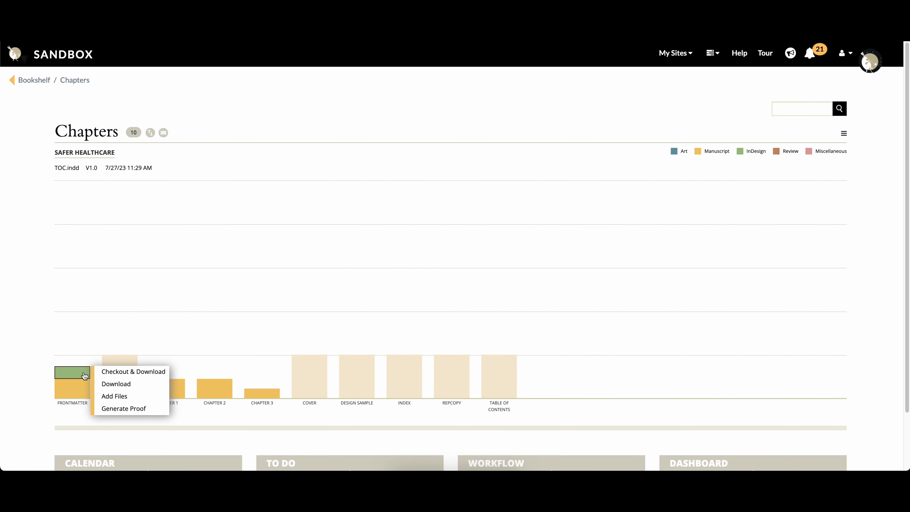
click(178, 390)
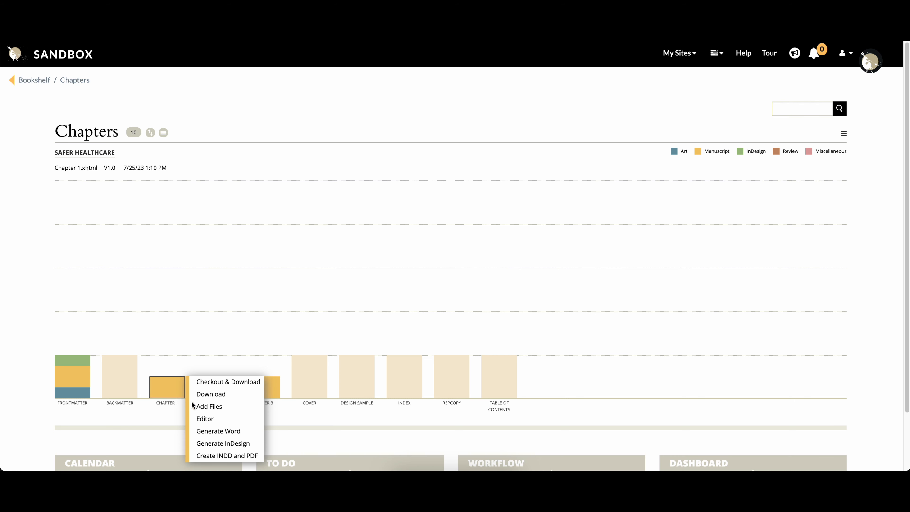
click(223, 456)
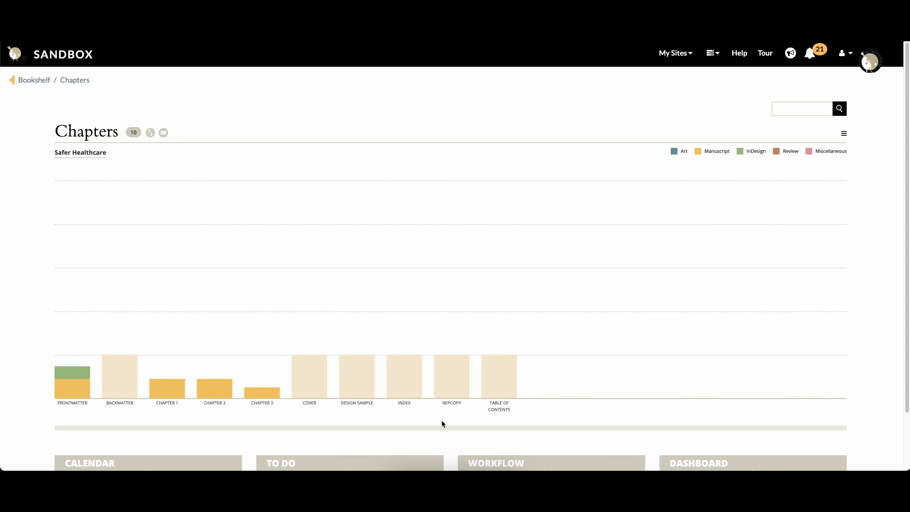
click(265, 396)
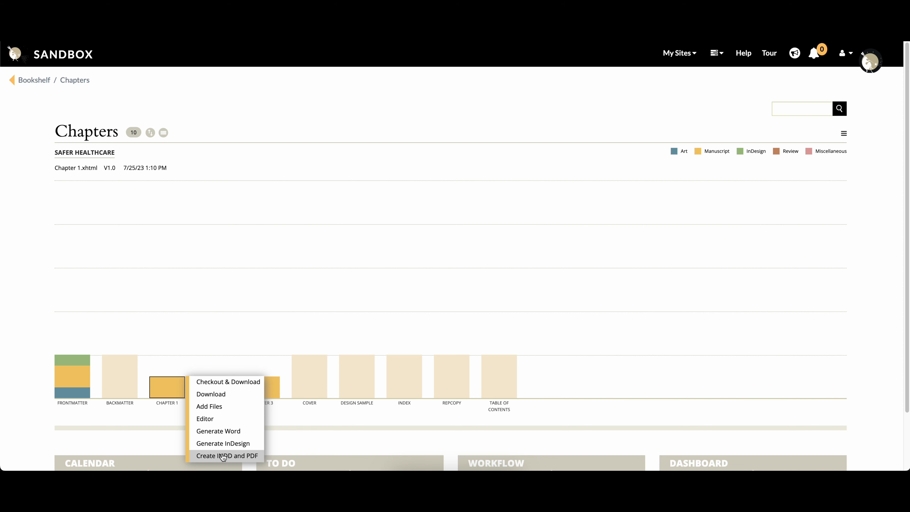
Open Chapter 1's manuscript files and view the actions available for Chapter 1.xhtml.
click(172, 390)
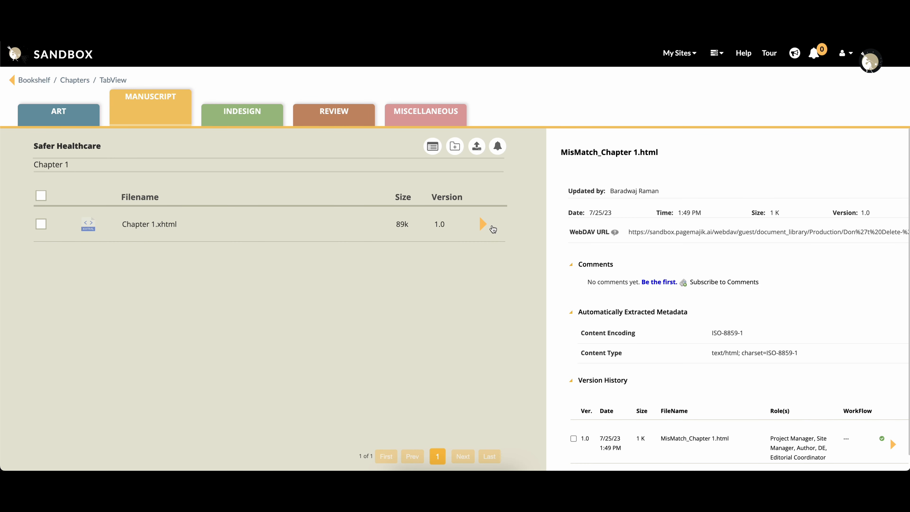
click(484, 225)
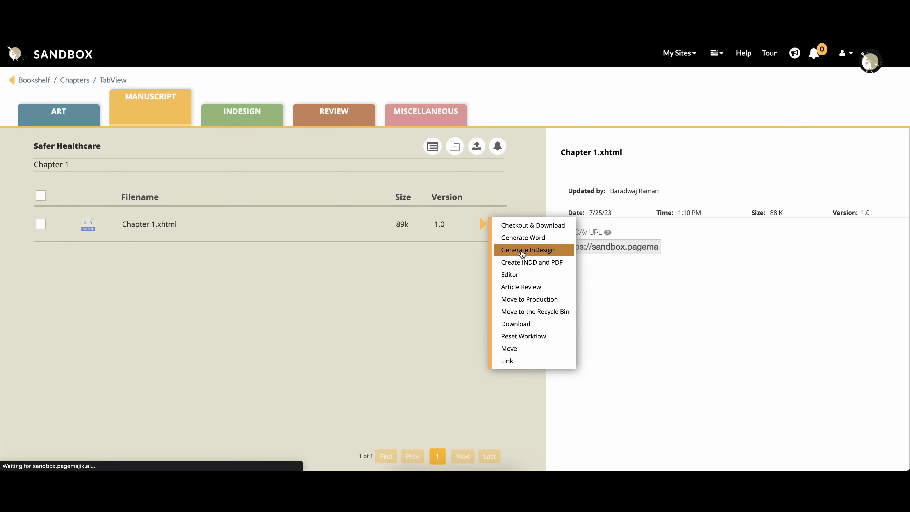
click(382, 292)
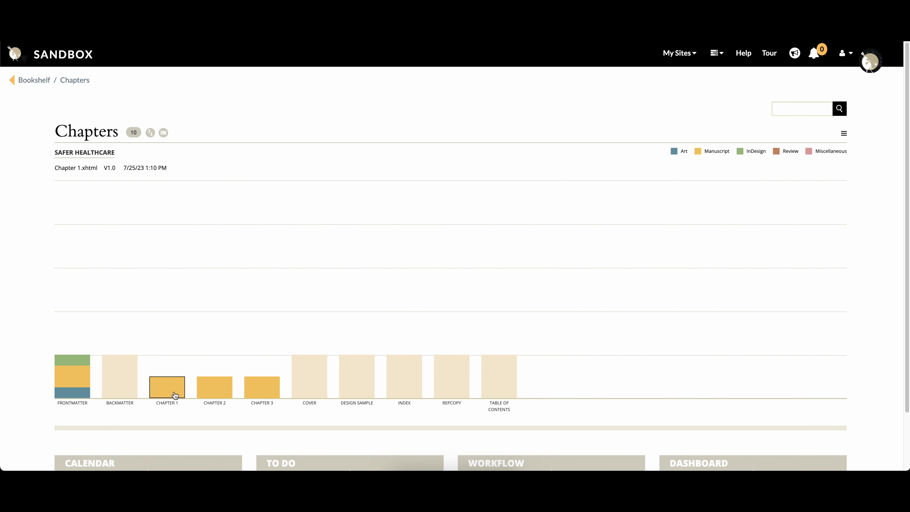
Start creating the INDD and PDF from Chapter 1's manuscript with the CO_Design template.
click(175, 395)
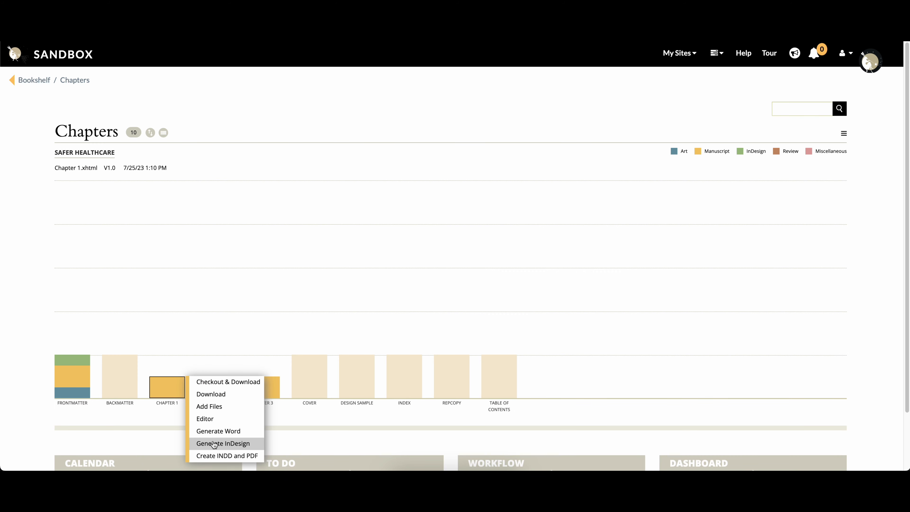
click(221, 454)
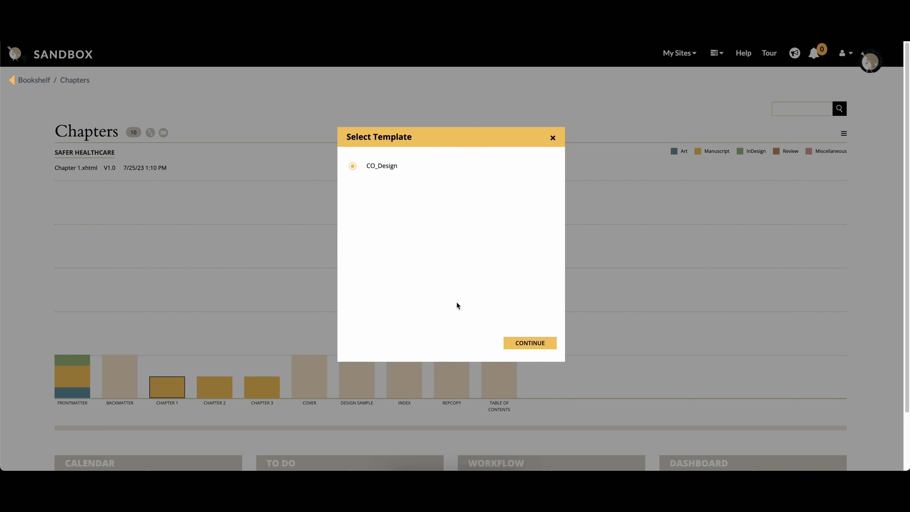
click(521, 346)
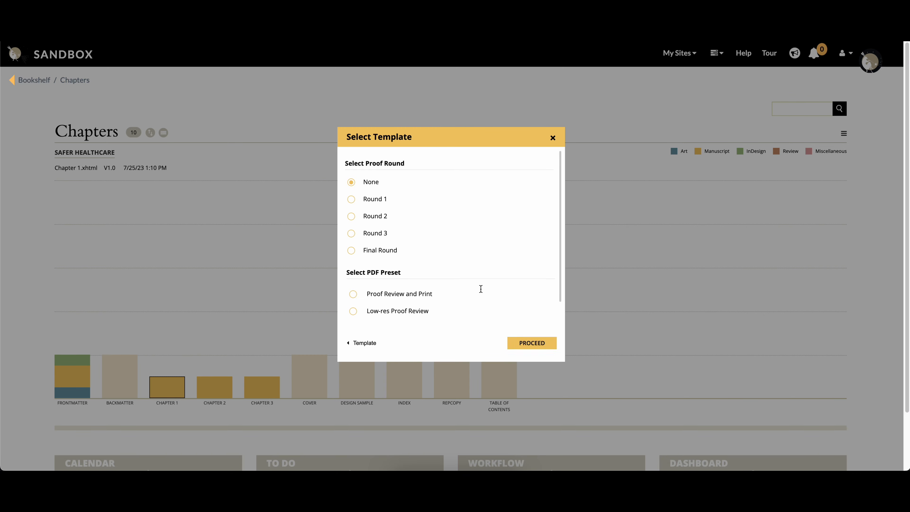
Choose proof round Round 1 and the Low-res Proof Review PDF preset, and submit the Chapter 1 request.
scroll(442, 234, down, 1)
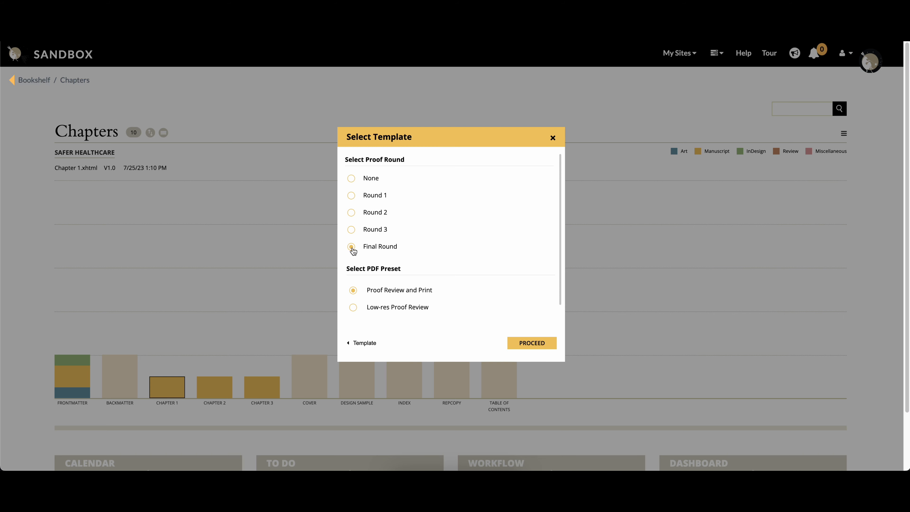
scroll(396, 289, down, 3)
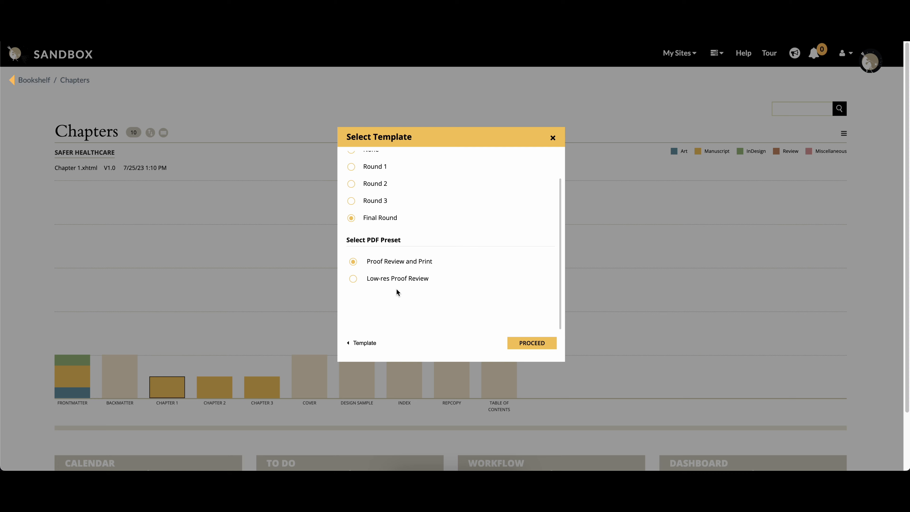
scroll(396, 291, up, 2)
click(352, 200)
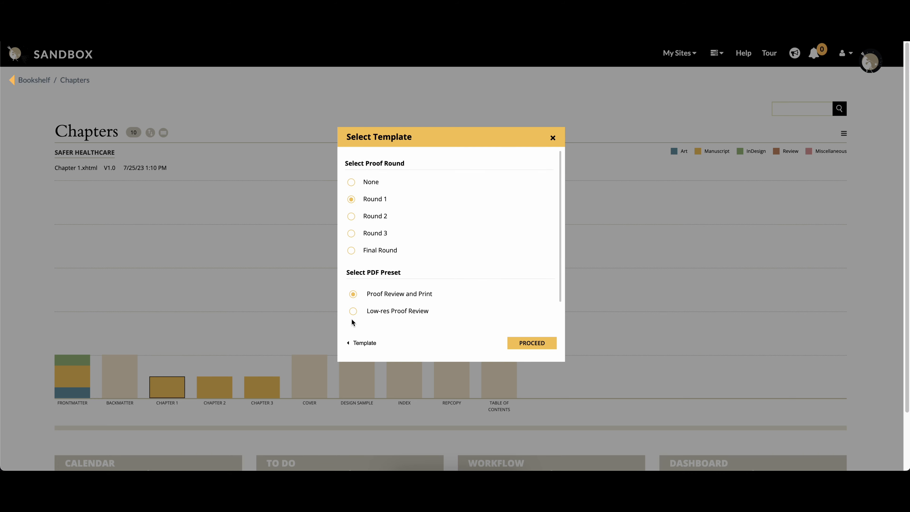
click(352, 310)
click(521, 346)
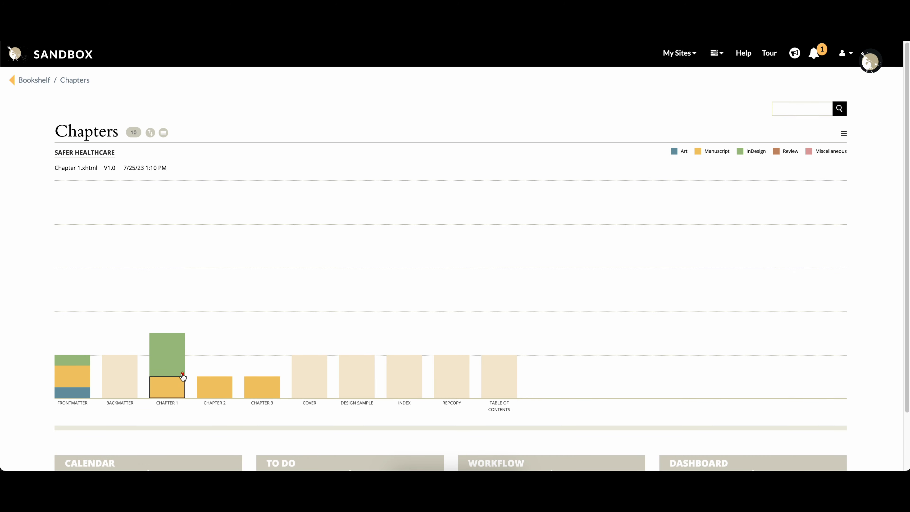
Open the notification about Chapter 1's new PDF and XHTML, and view the chapter's InDesign and Review files.
click(177, 358)
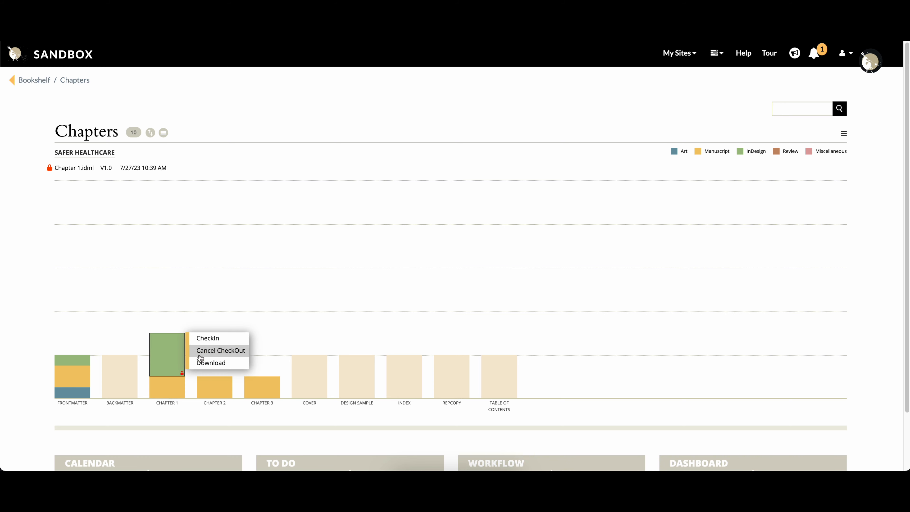
click(48, 358)
click(813, 55)
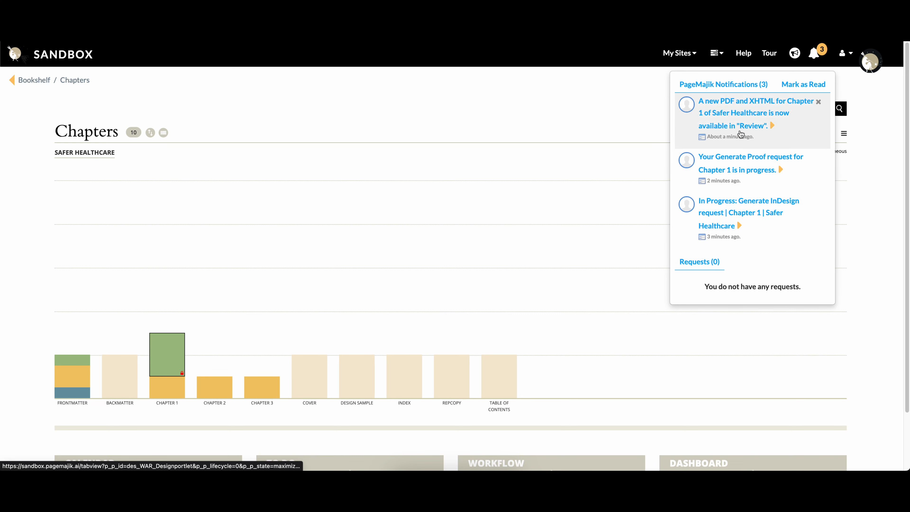
click(736, 126)
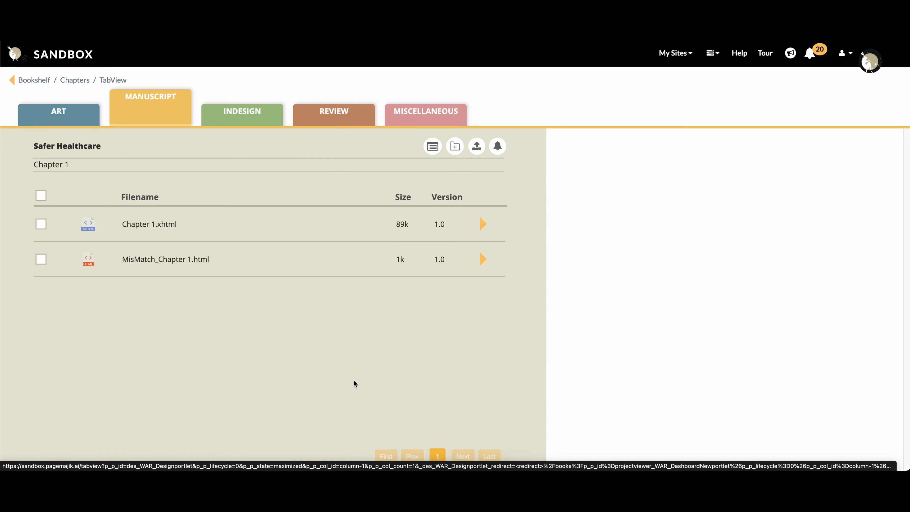
click(253, 116)
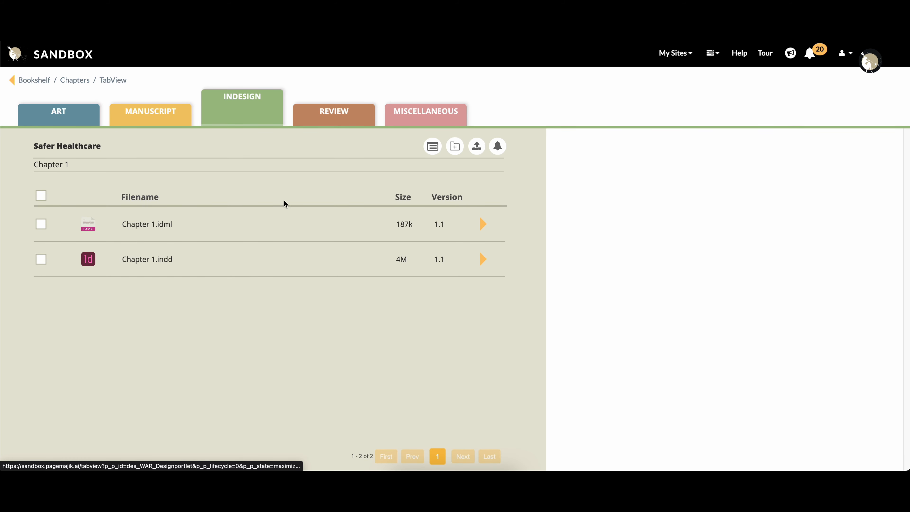
click(346, 121)
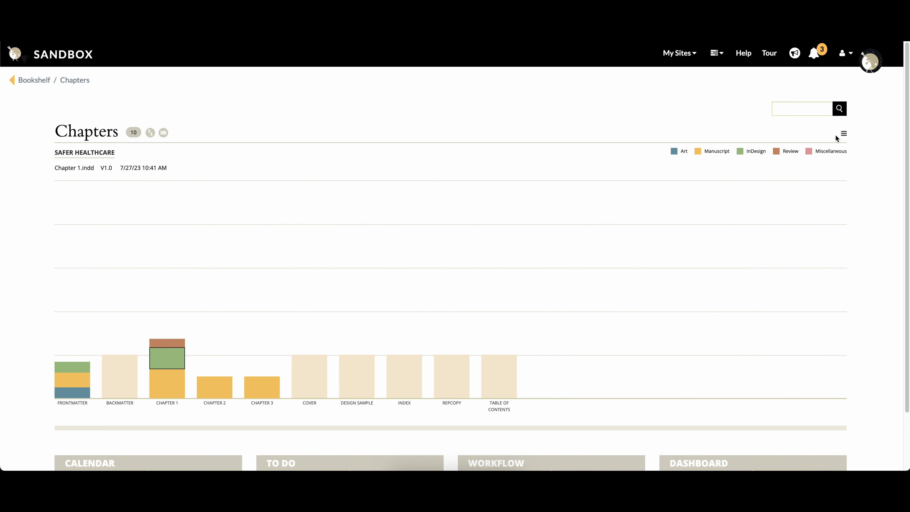
In the Safer Healthcare sequence, clear Backmatter's custom page number and set Chapter 1's custom page number to 1.
click(843, 135)
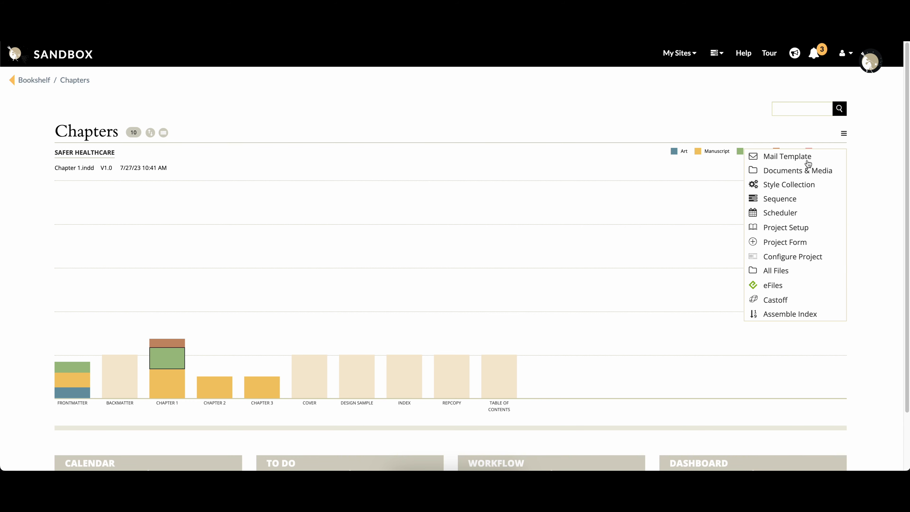
click(789, 203)
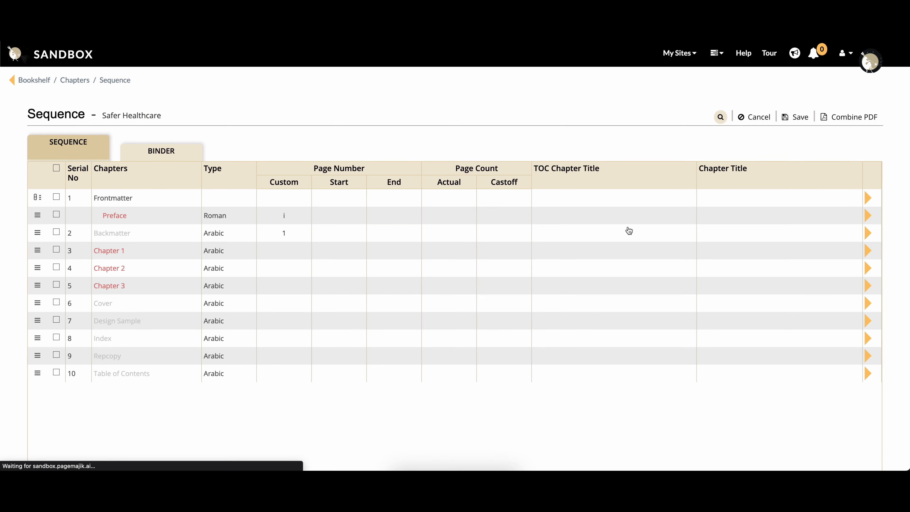
click(289, 233)
key(BackSpace)
click(283, 255)
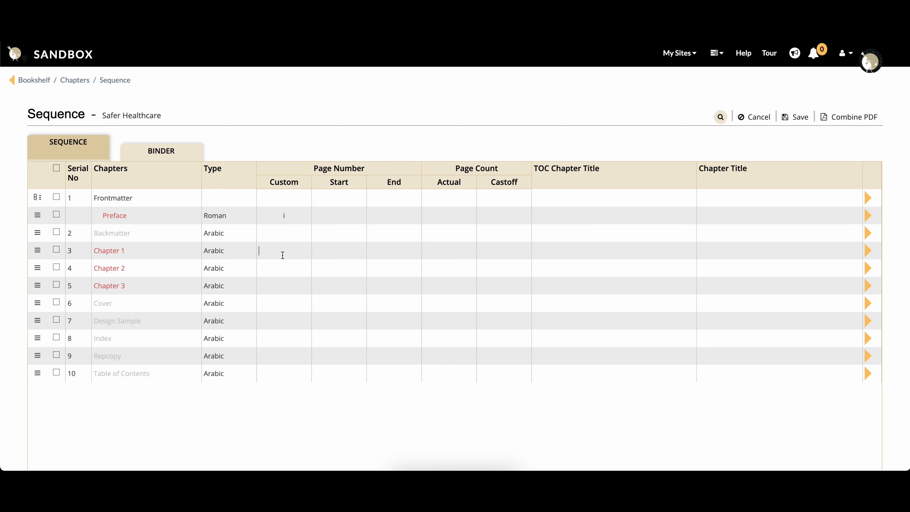
text(1)
Start Create INDD and PDF for all chapters in the sequence, continuing despite missing XHTML files and accepting the template.
click(56, 168)
click(867, 200)
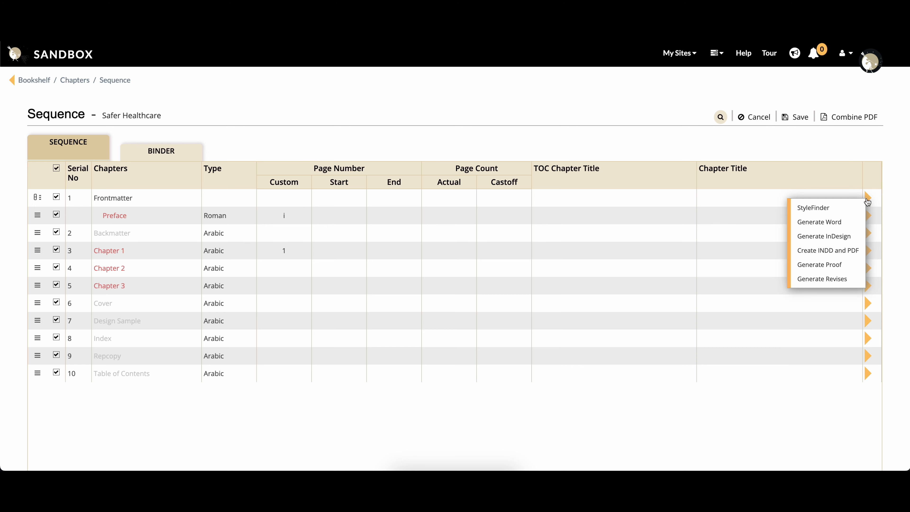
click(824, 251)
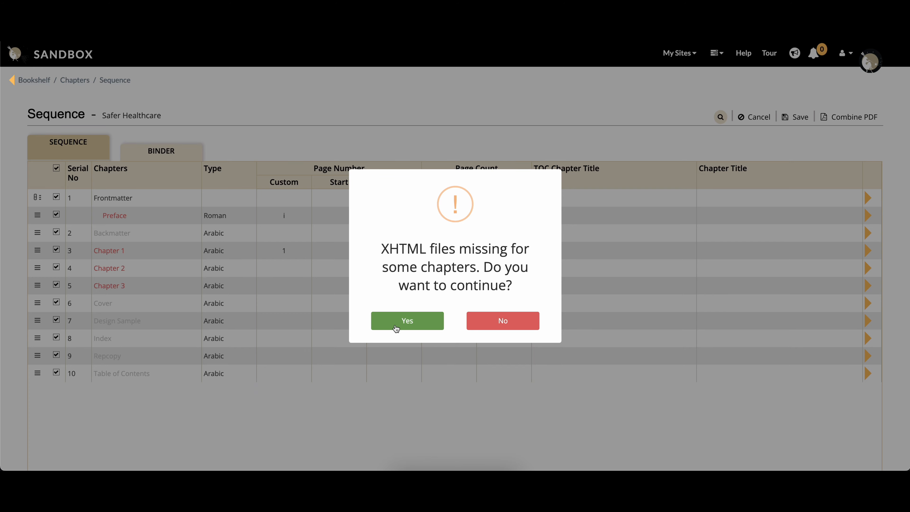
click(388, 321)
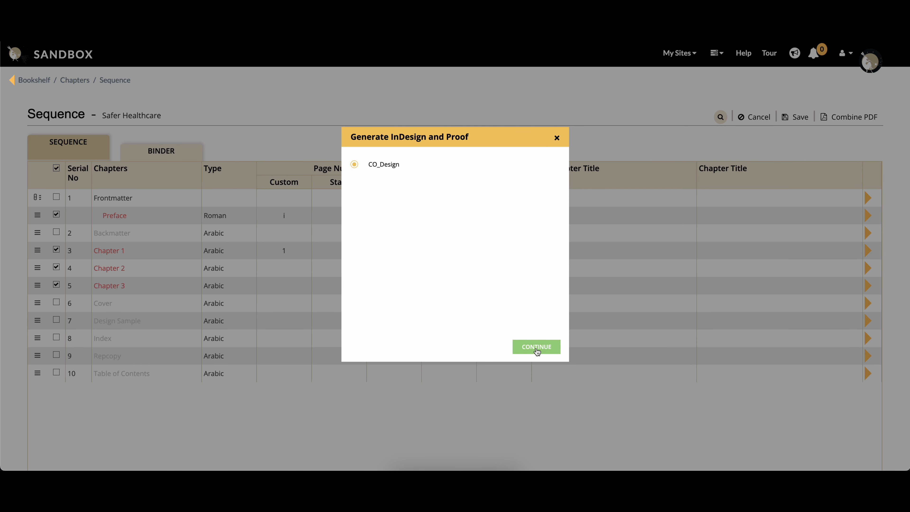
click(536, 351)
Choose proof round Round 1 and submit the InDesign and proof request for the selected chapters.
scroll(465, 311, down, 1)
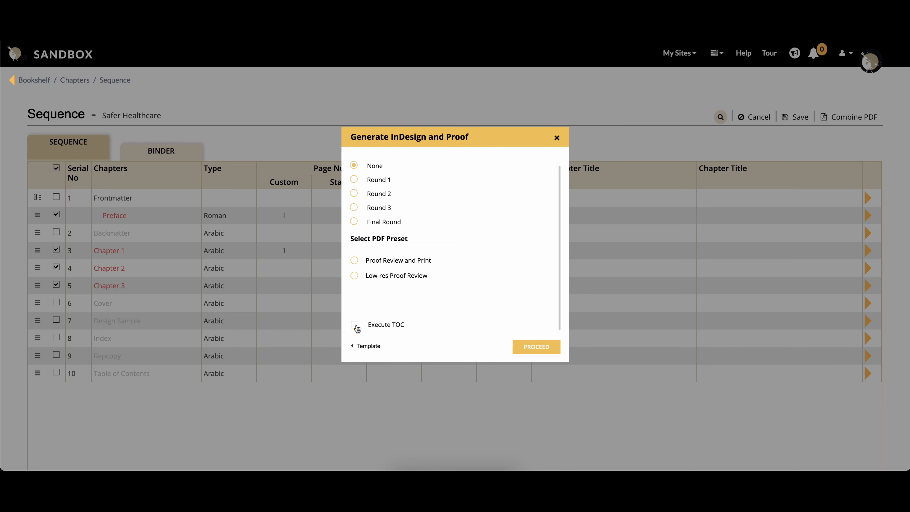
click(354, 180)
click(518, 345)
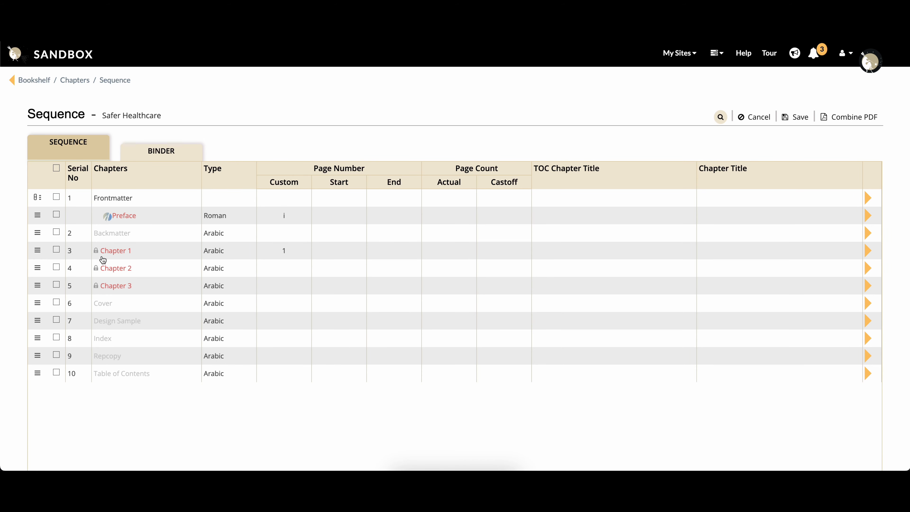